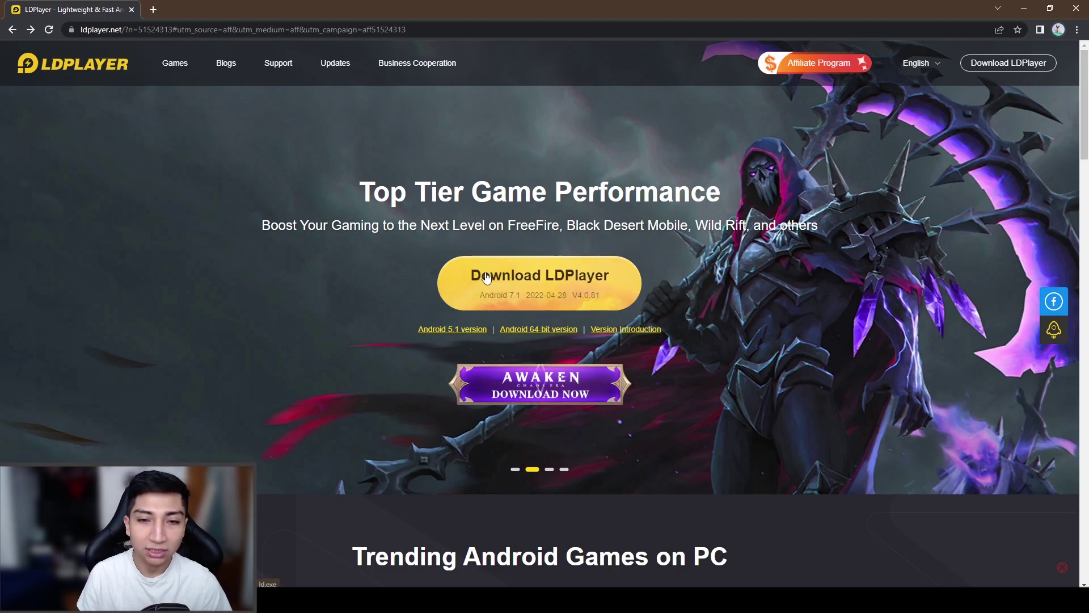
Step: Download the LDPlayer4 installer from ldplayer.net and check the .exe copies in the Downloads folder
click(487, 277)
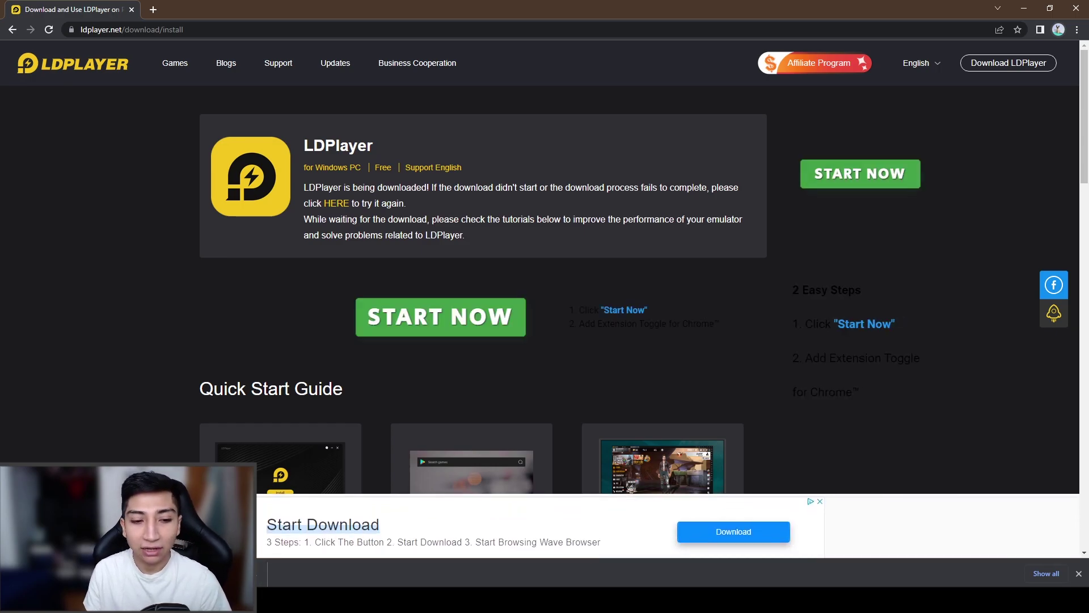
double_click(541, 1)
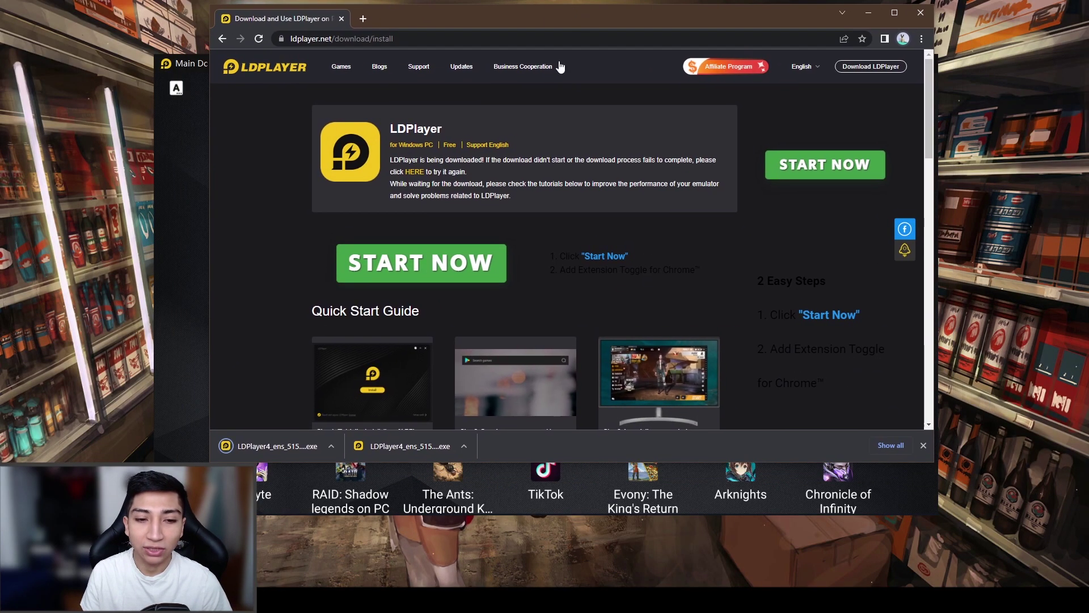
click(294, 458)
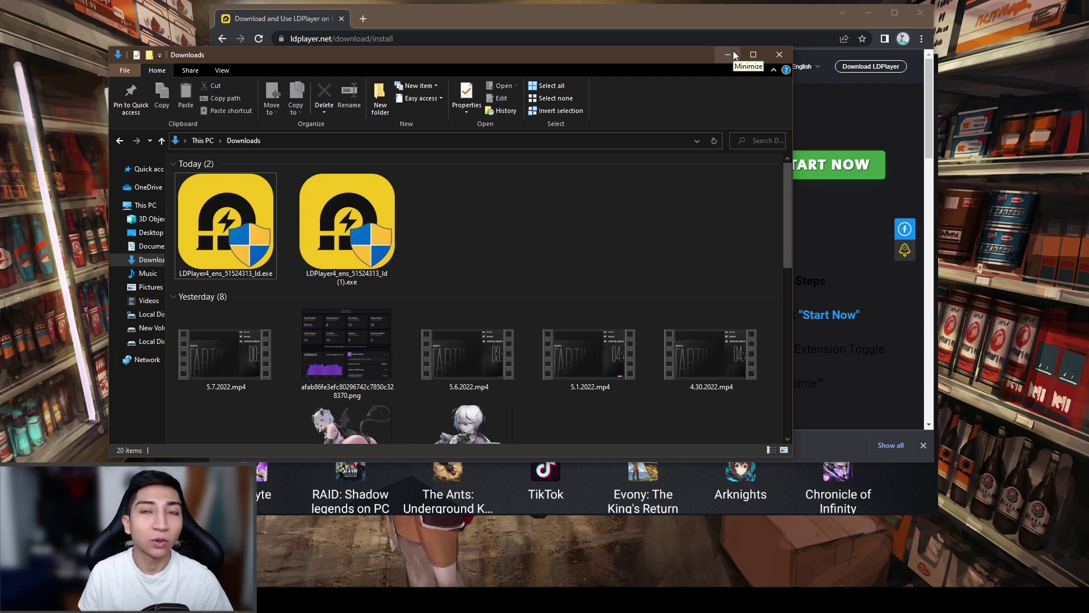
click(778, 54)
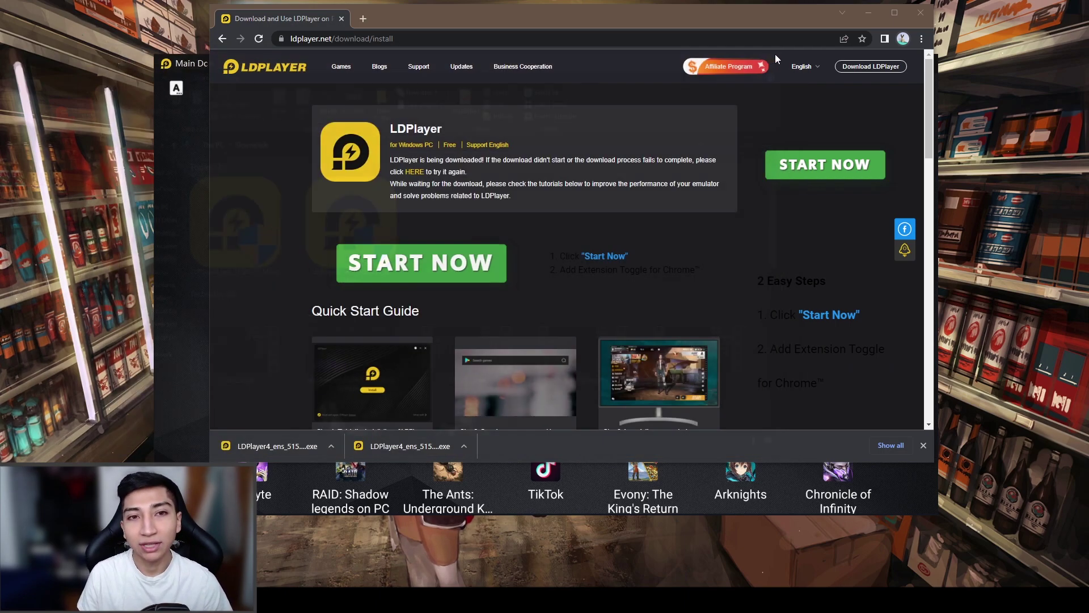
Step: Bring LDPlayer forward and save its Other settings with Forcibly lock landscape still enabled
click(868, 12)
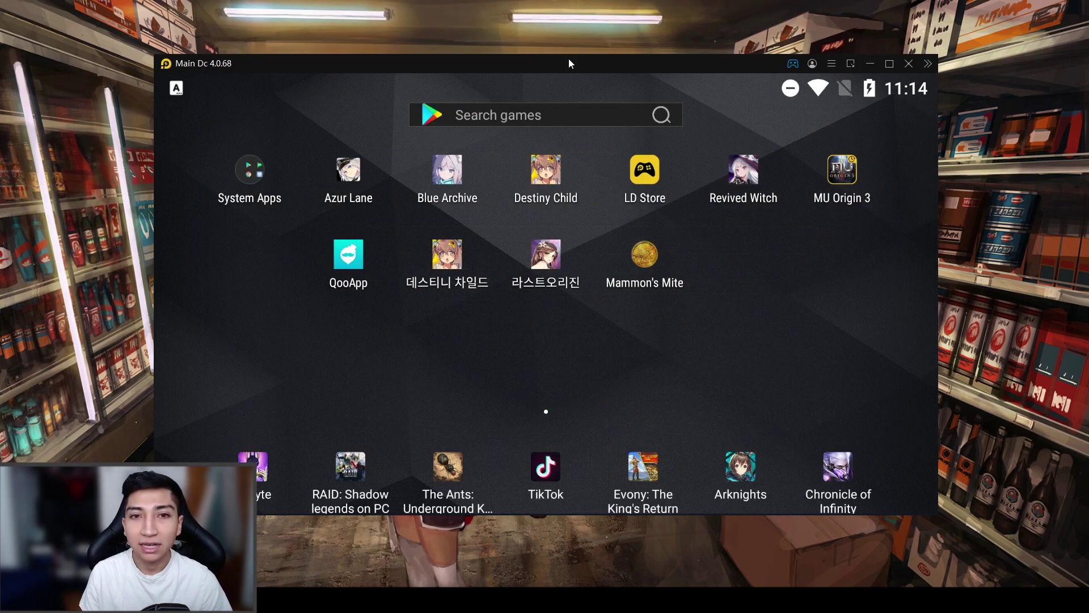
drag(569, 60, 561, 59)
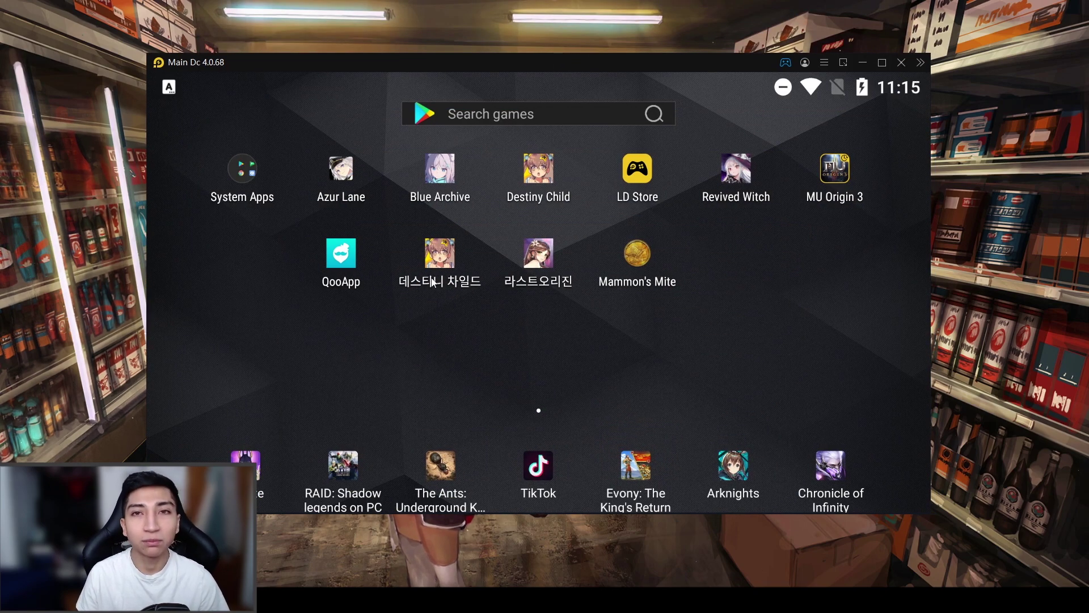
click(824, 63)
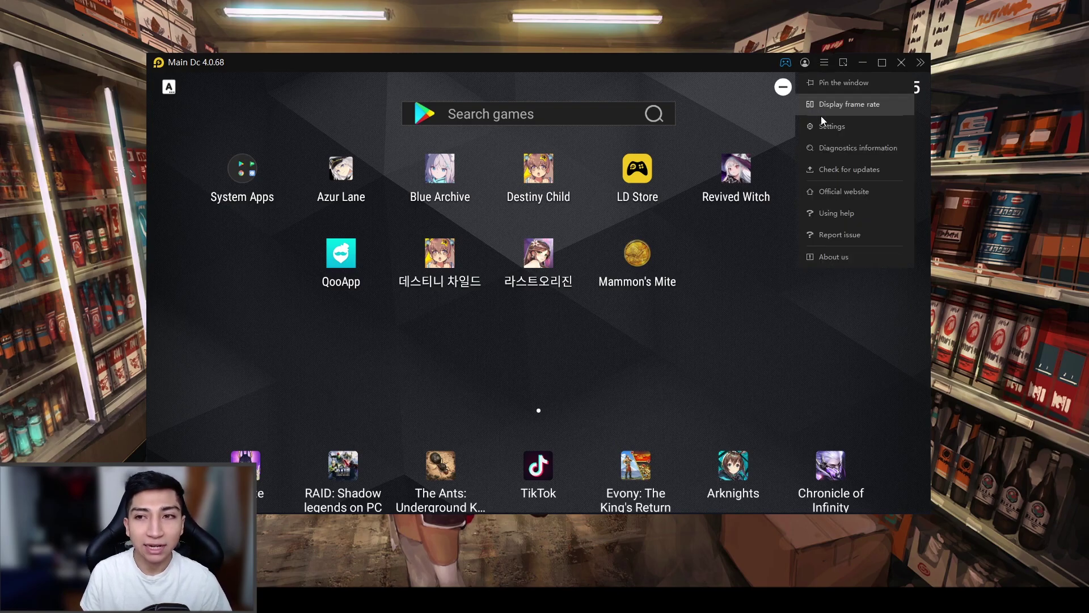
click(840, 126)
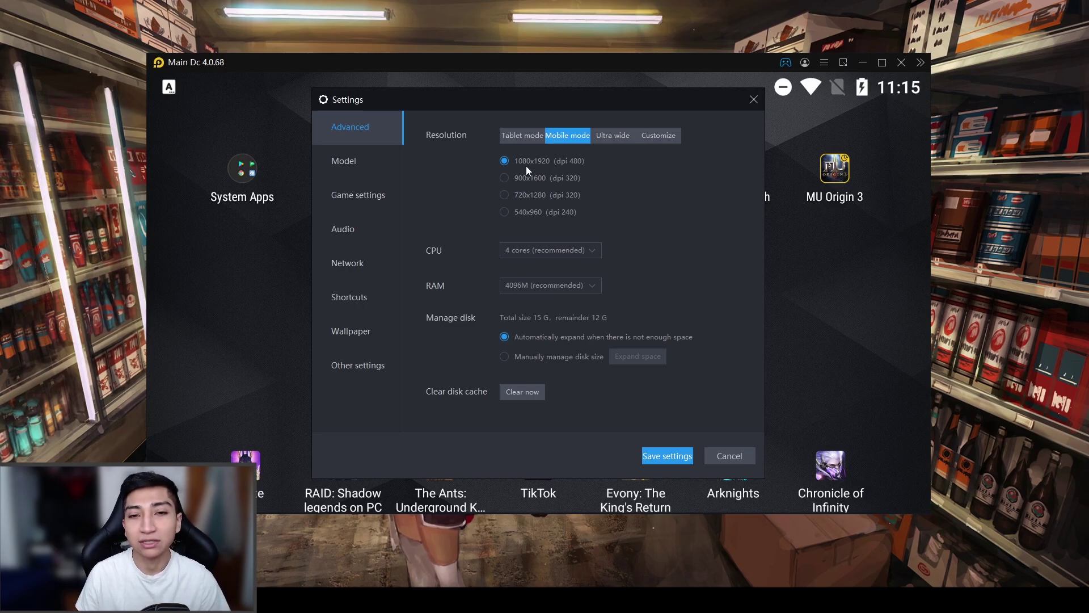
click(364, 367)
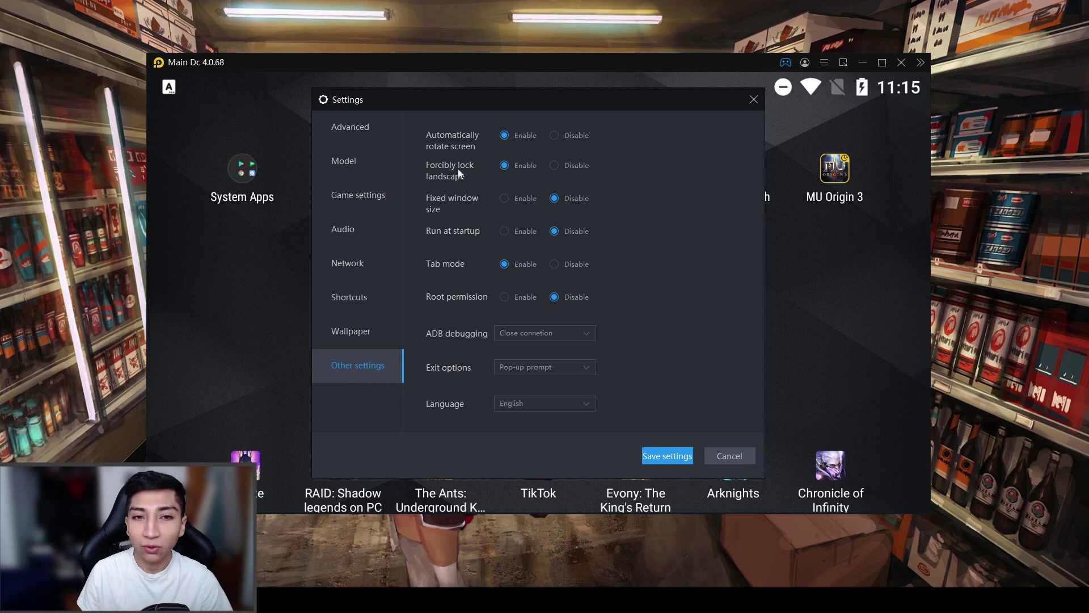
click(554, 166)
click(520, 164)
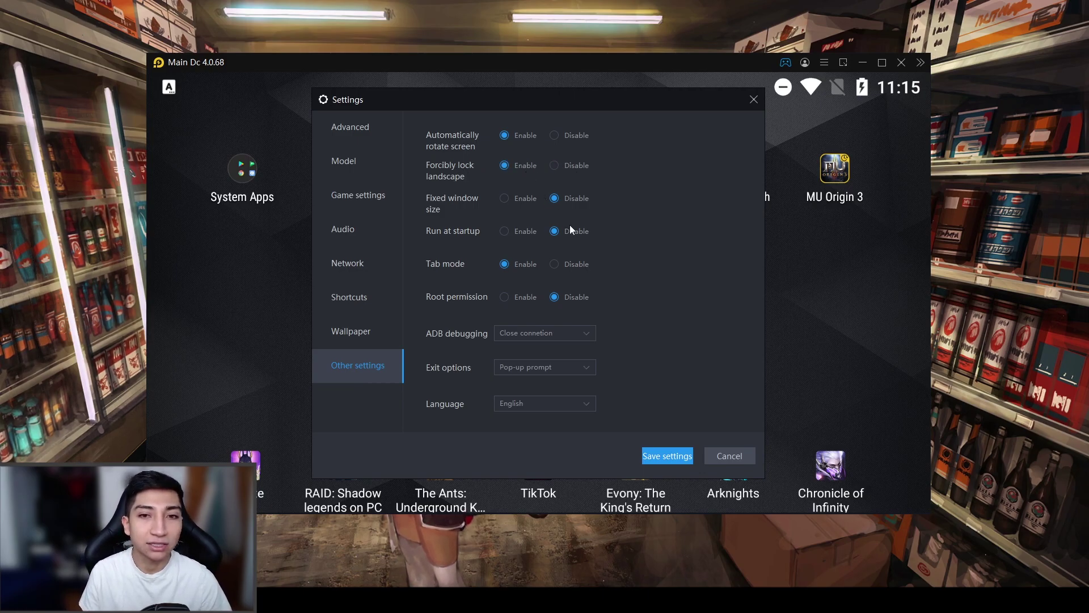
click(664, 458)
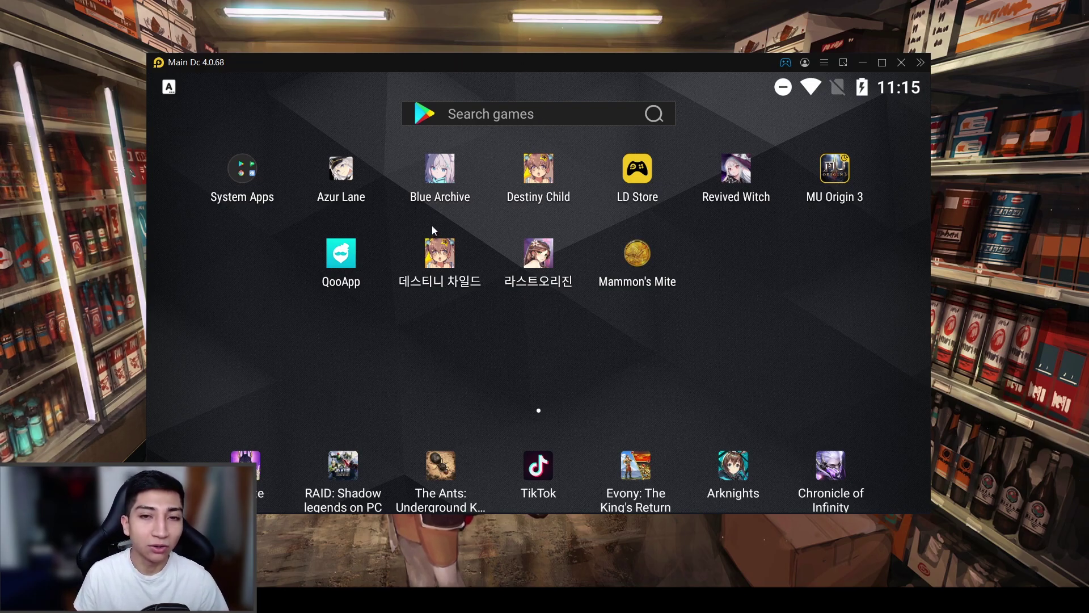
Step: Launch the Play Store from the System Apps folder, then switch back to Chrome
click(253, 173)
click(249, 220)
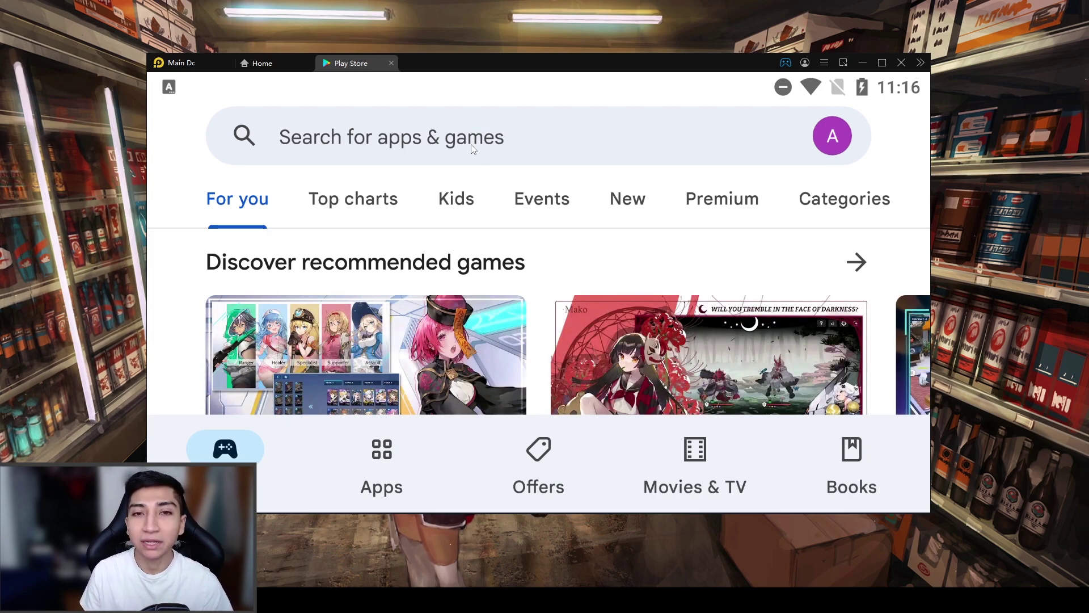
key(alt+Tab)
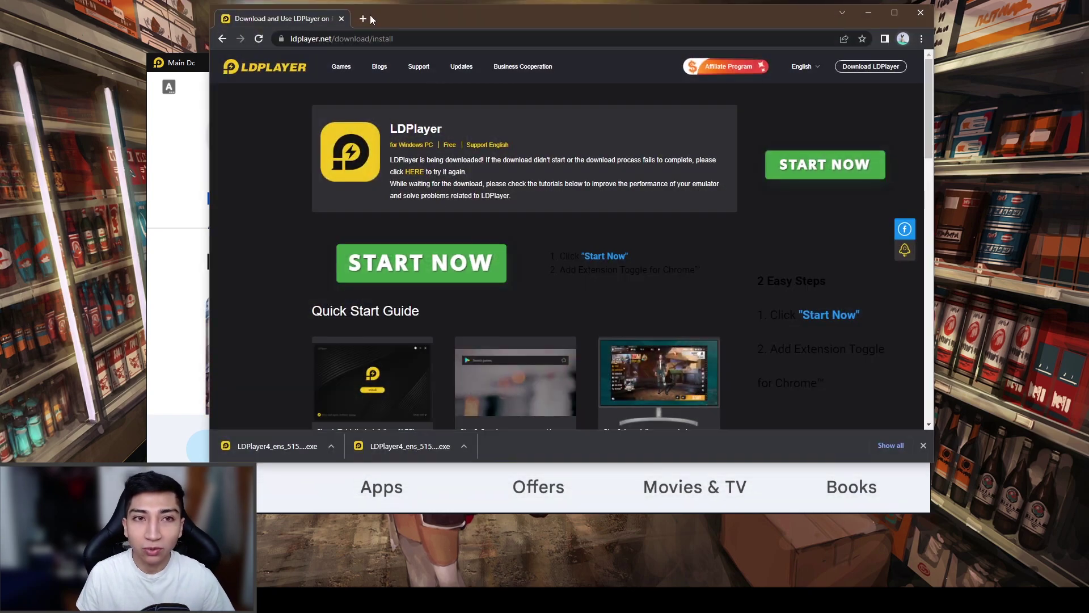
Step: Google 'qoo app download', open the Download QooApp - Game Store result, and start the client download
click(346, 37)
text(q)
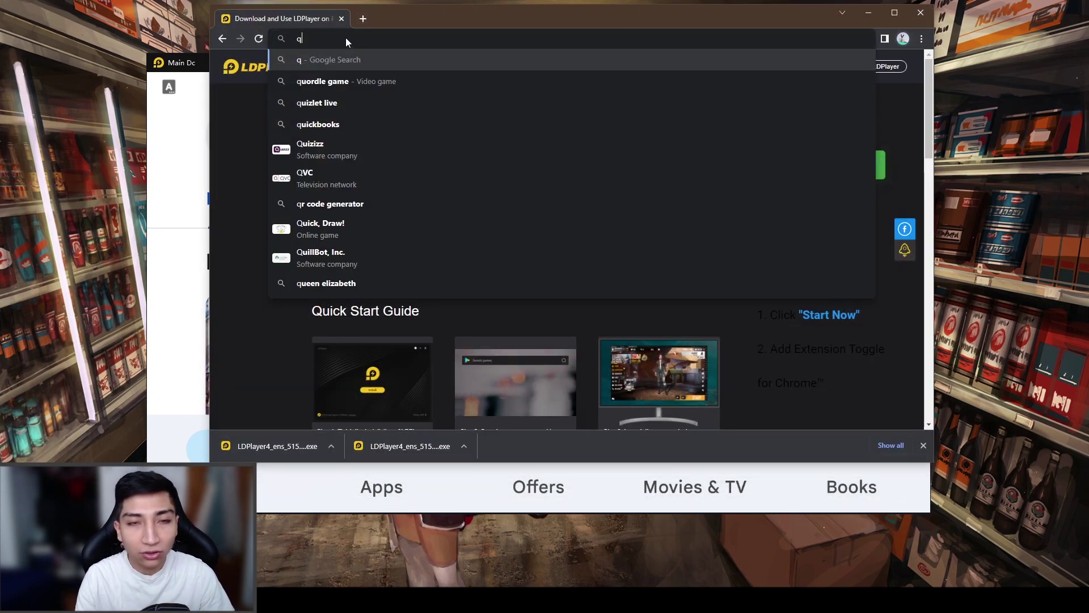
text(oo app downl)
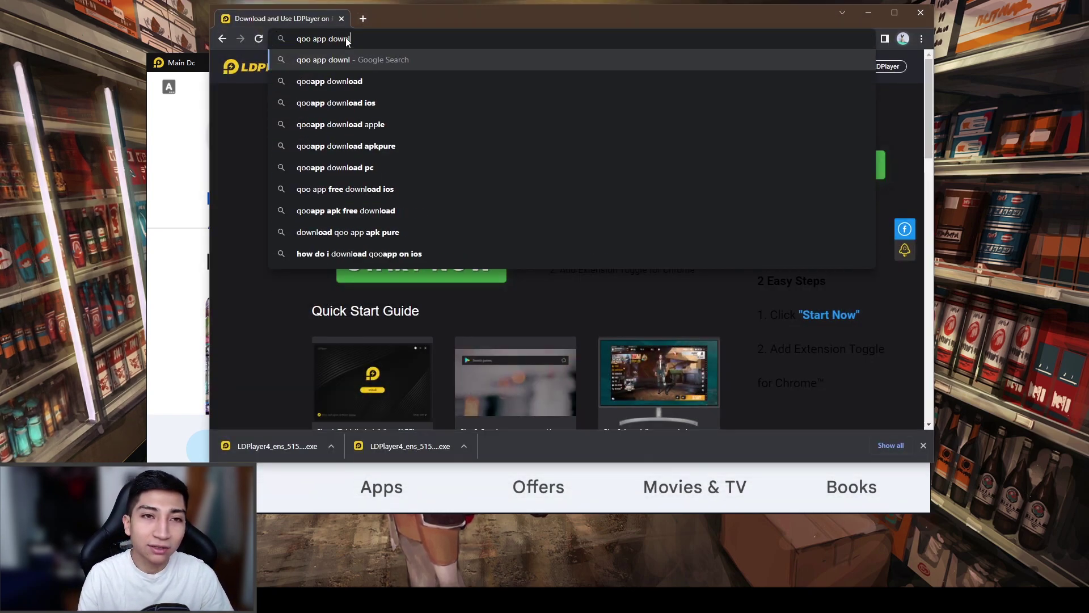
text(oad)
key(Return)
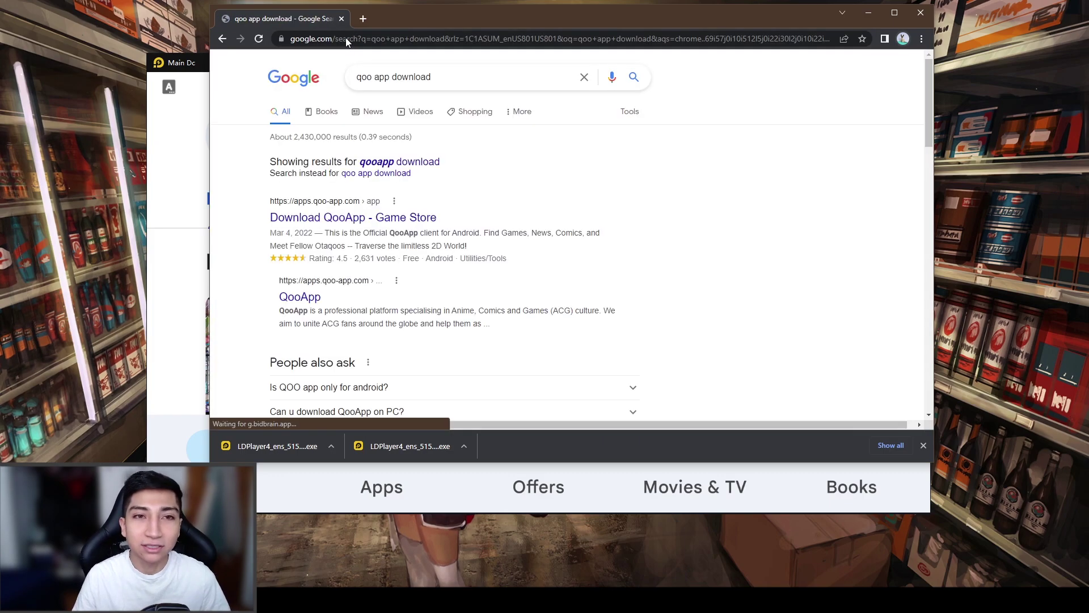
click(339, 218)
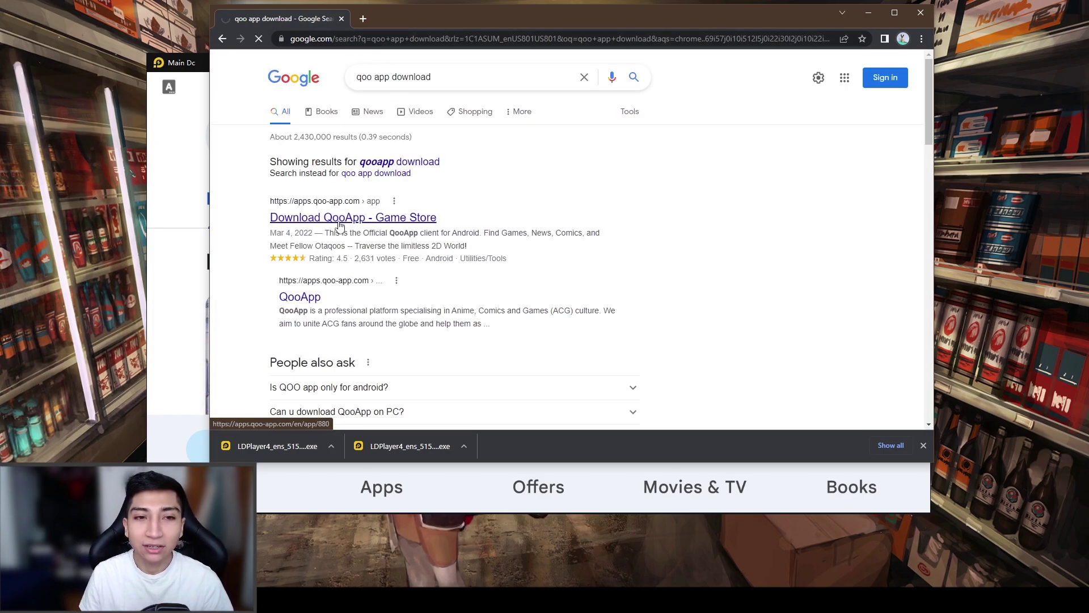
scroll(452, 216, down, 4)
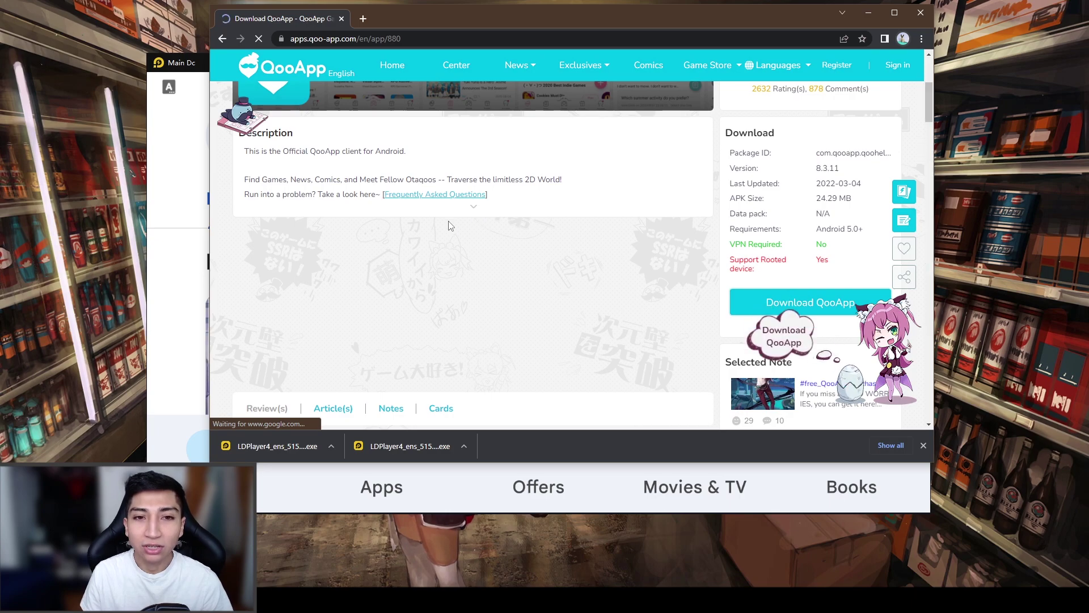
scroll(607, 247, up, 3)
scroll(593, 246, down, 4)
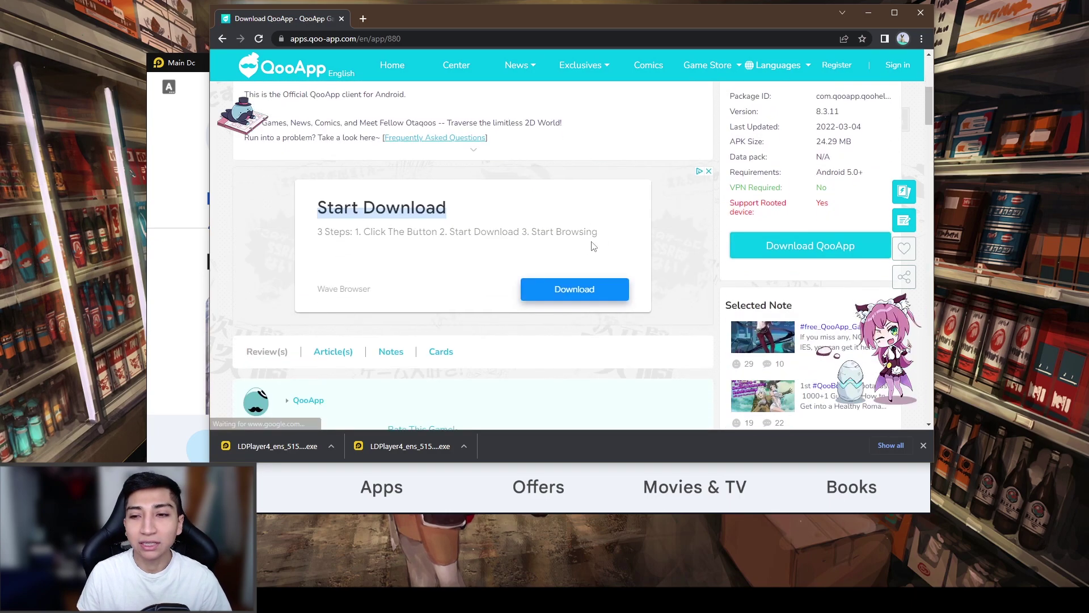
click(771, 252)
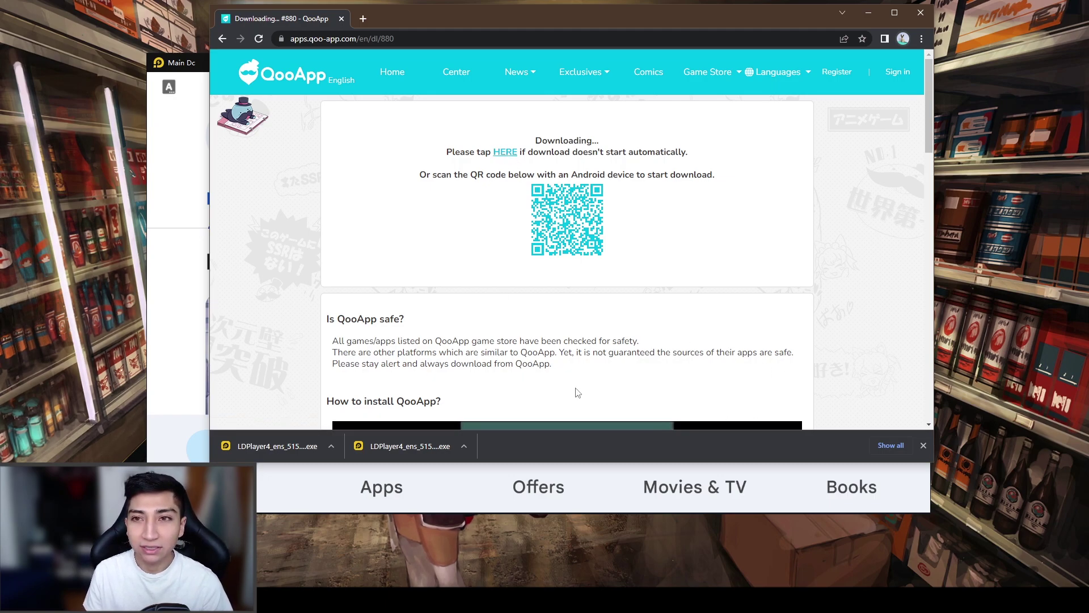
Step: Force the 24.2 MB QooApp APK download, verify it in Downloads, and close Chrome
click(510, 158)
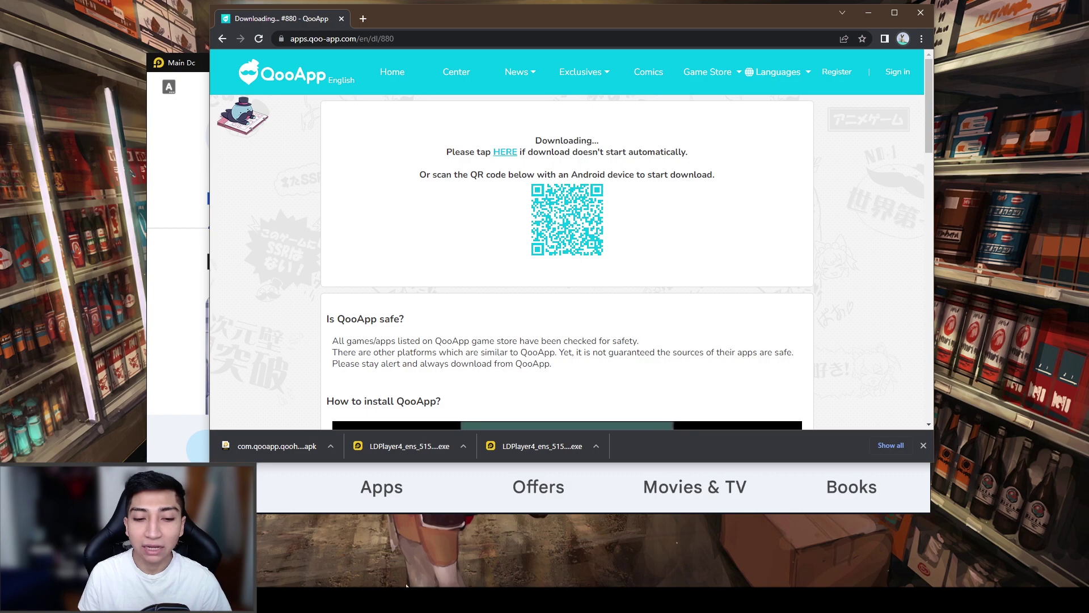
key(super+e)
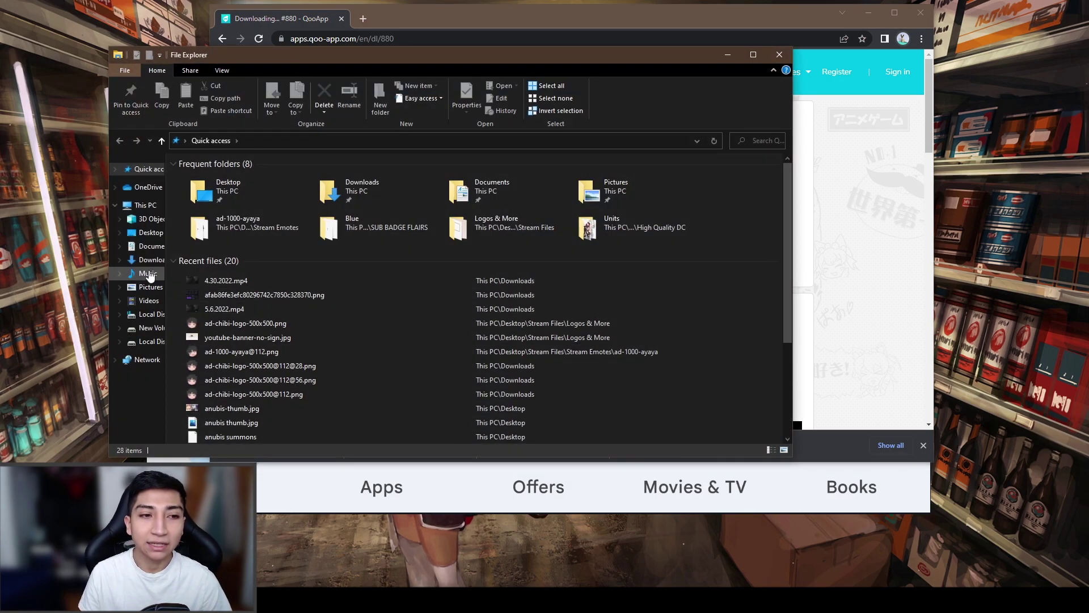
click(150, 260)
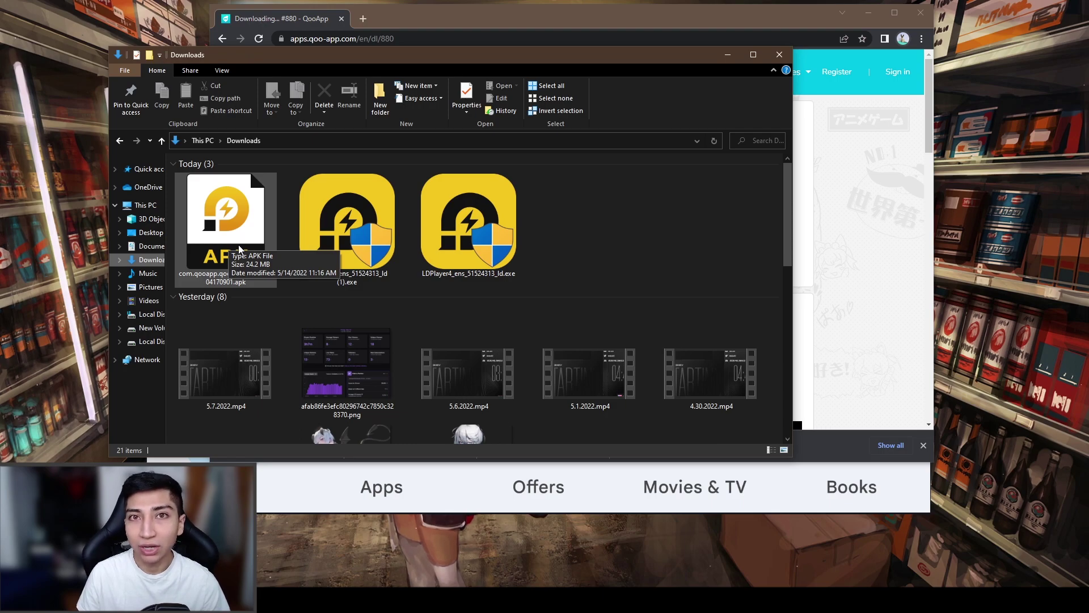
click(780, 55)
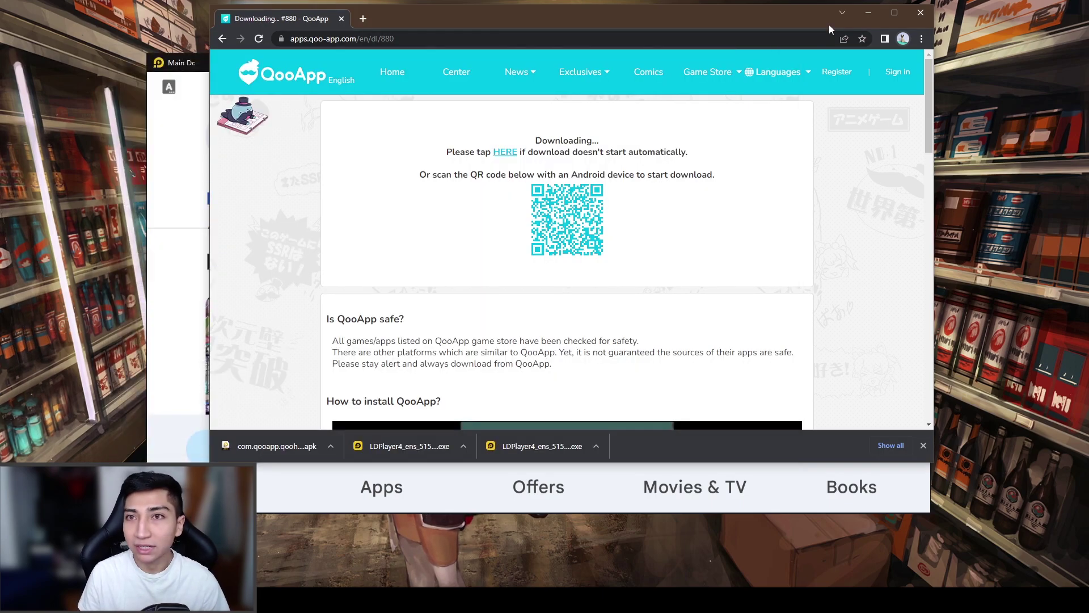
click(921, 12)
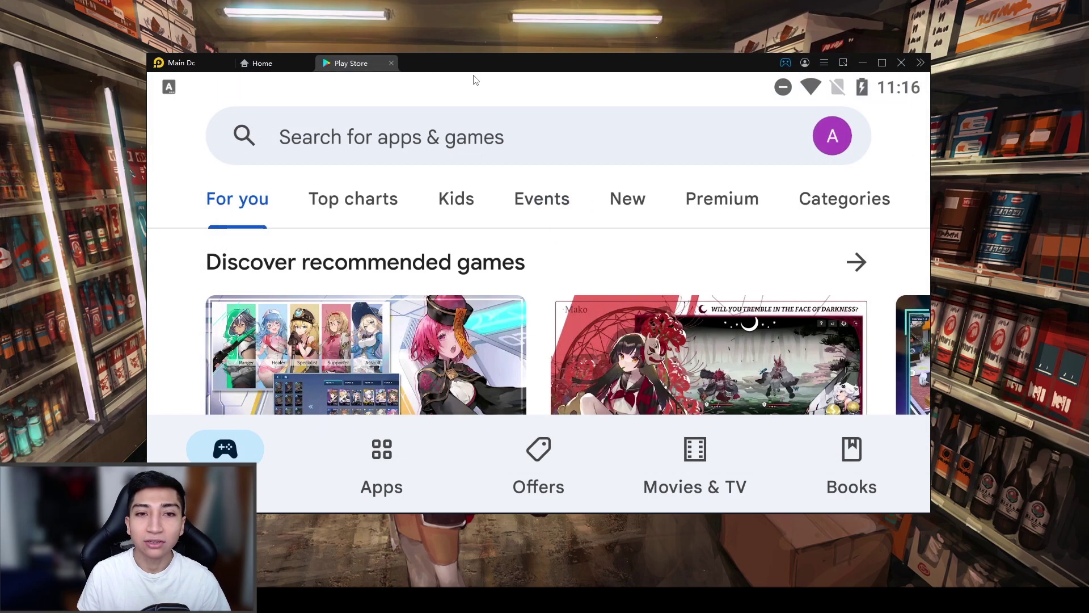
Step: Search the Play Store for 'destiny child' to confirm SHIFTUP's game is installed, then return home
click(426, 149)
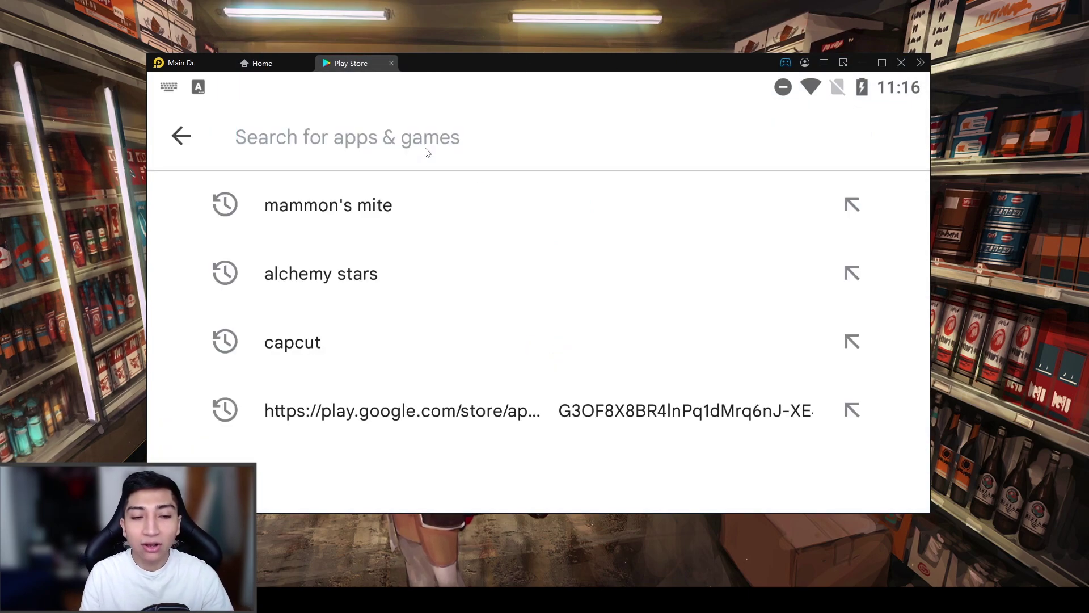
text(destiny)
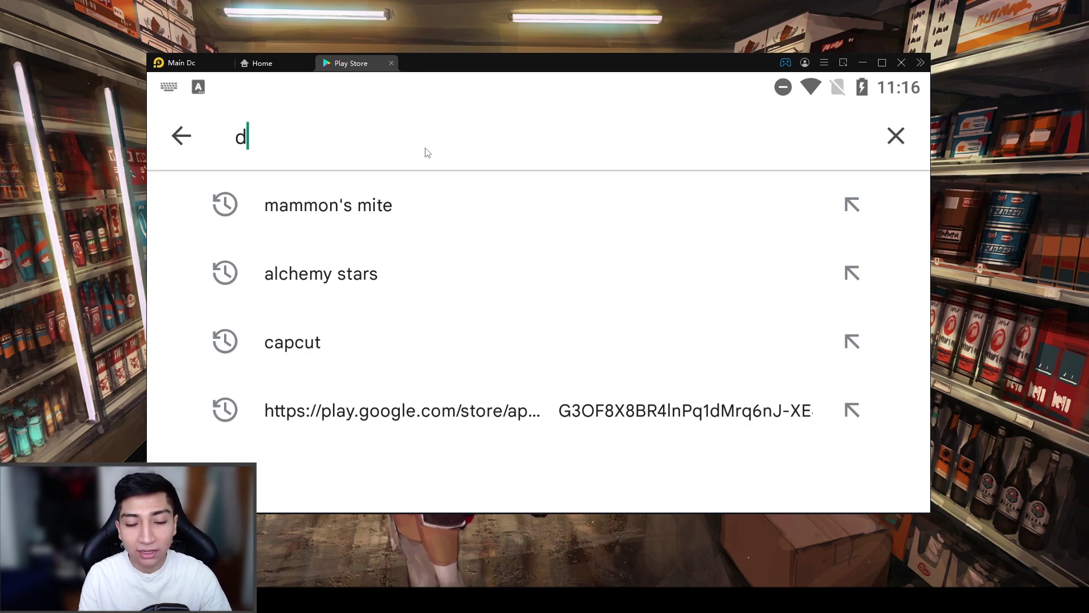
click(611, 176)
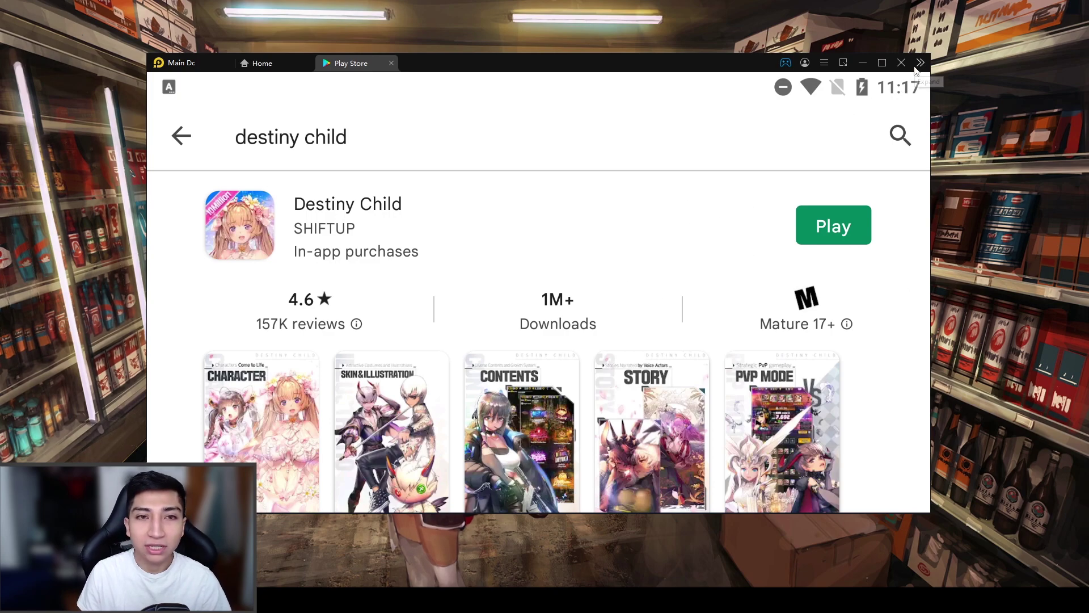
click(257, 64)
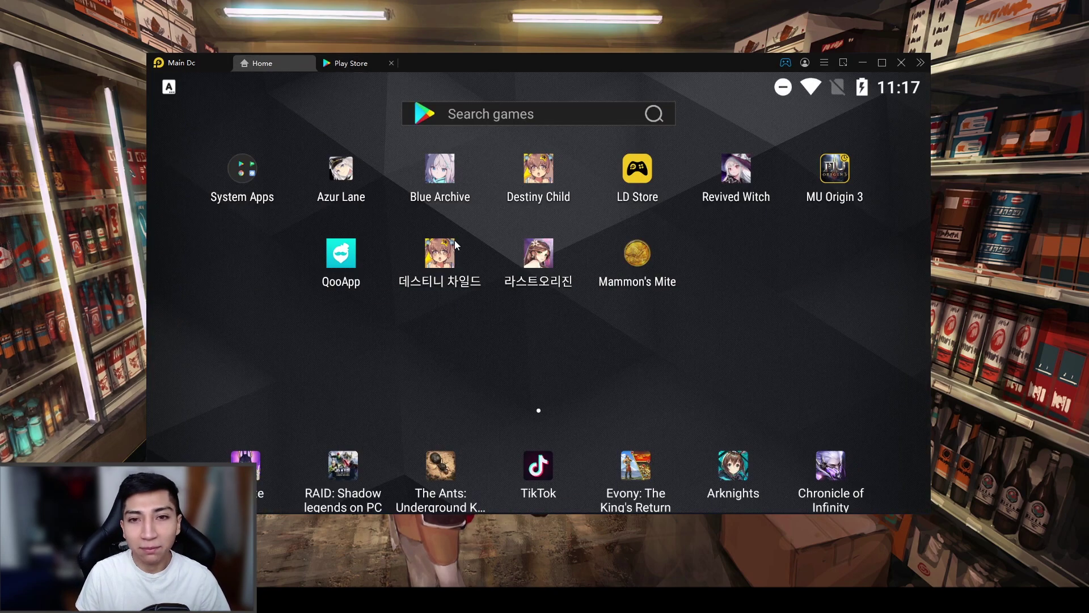
Step: In QooApp, search 'destiny child kr' and open the installed Destiny Child | Korean page, then return home
click(339, 257)
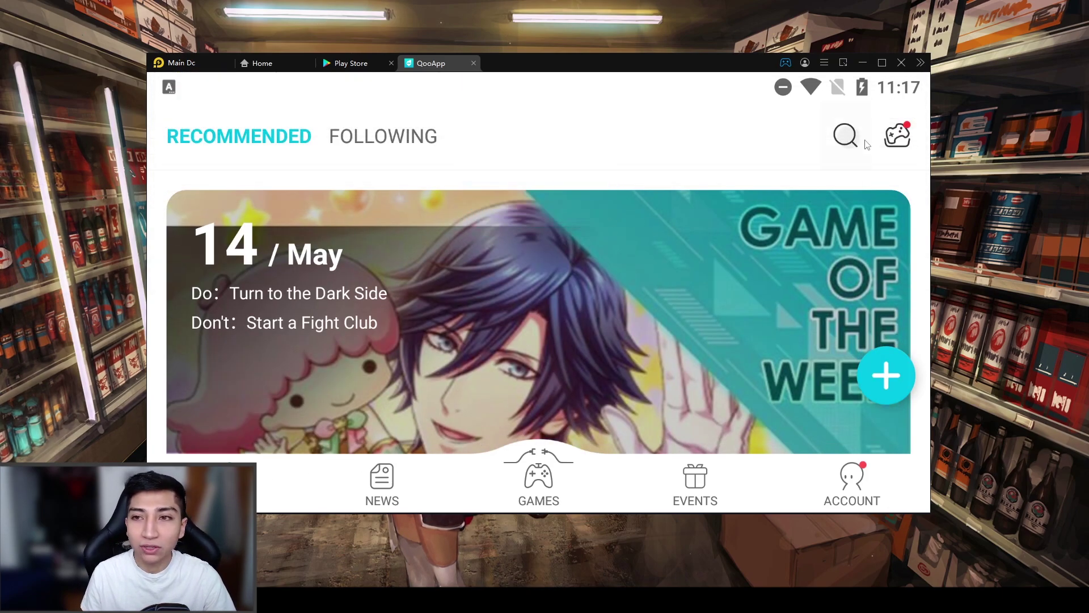
click(845, 136)
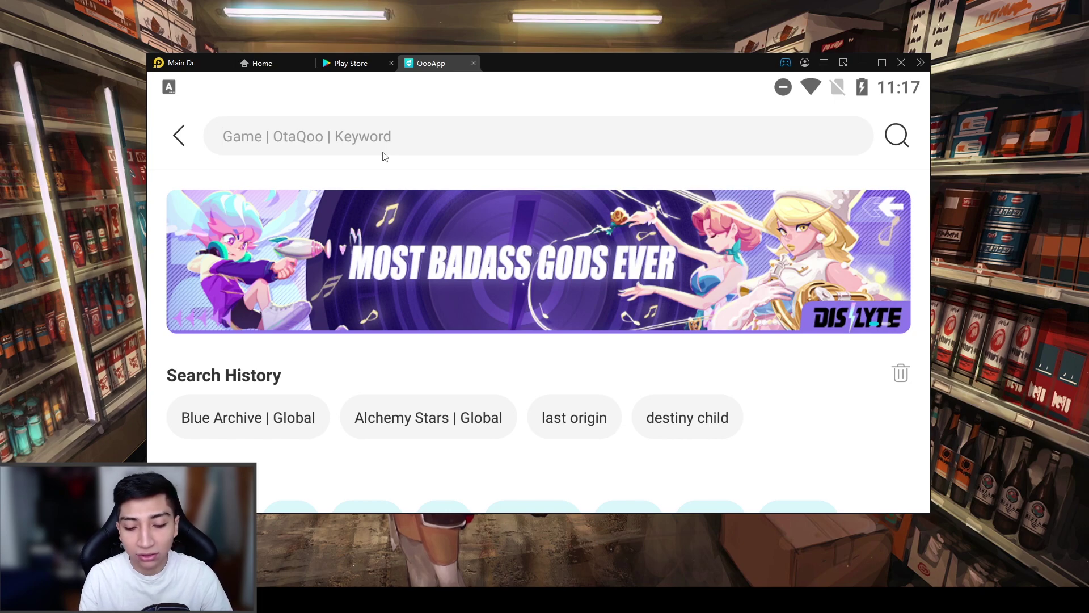
text(destiny child kr)
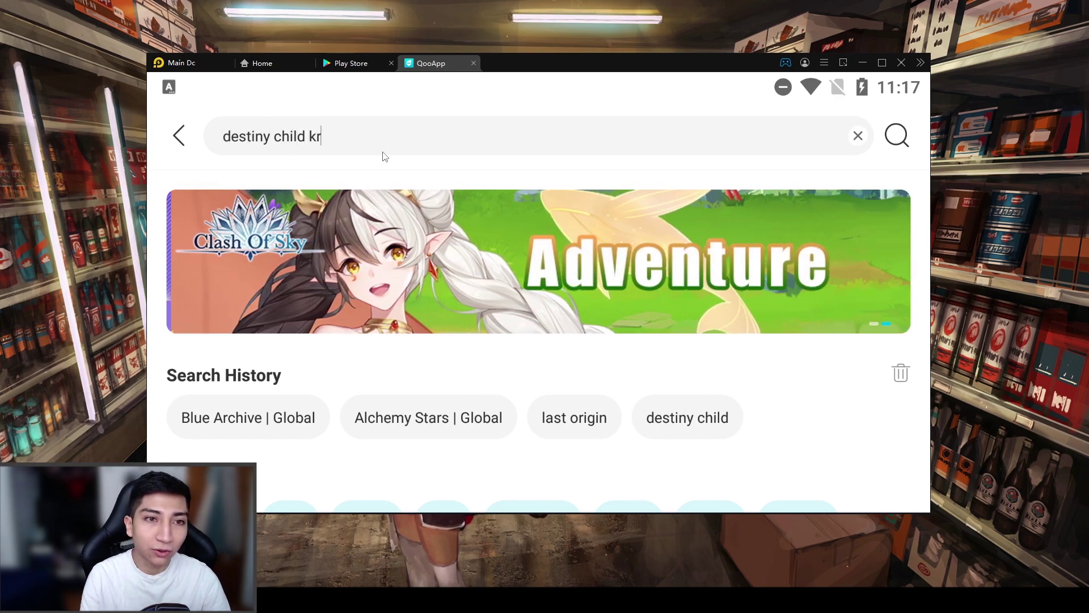
key(Return)
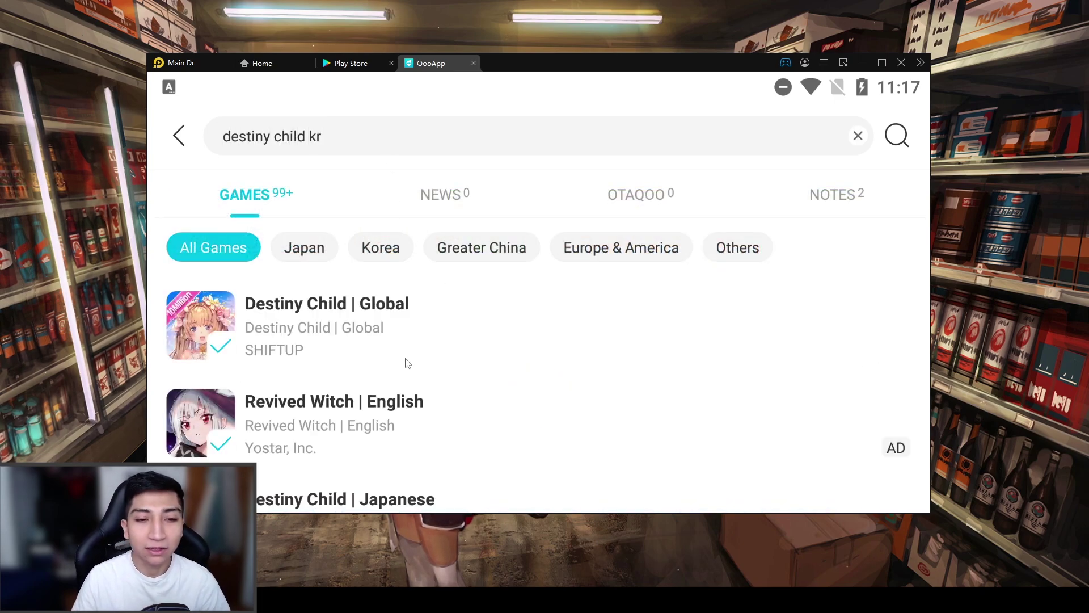
scroll(406, 362, down, 5)
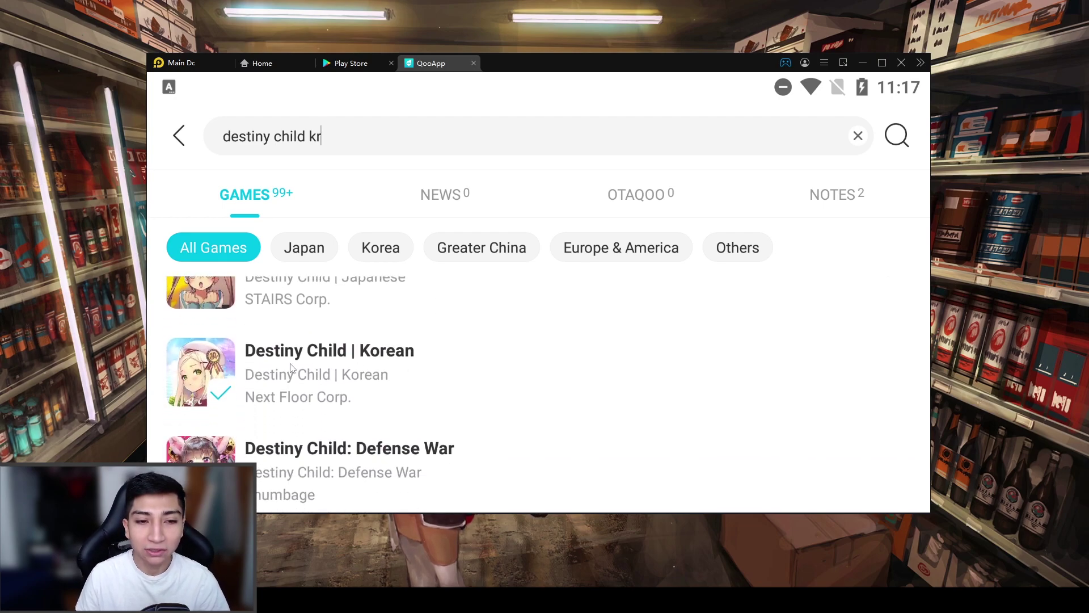
click(397, 363)
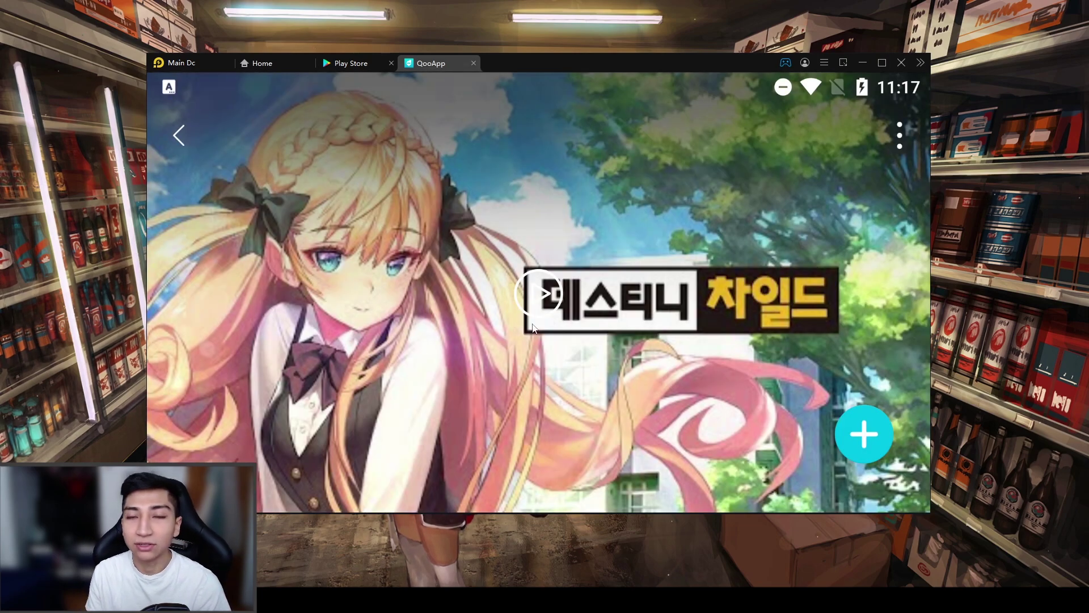
scroll(397, 323, down, 5)
scroll(632, 298, up, 5)
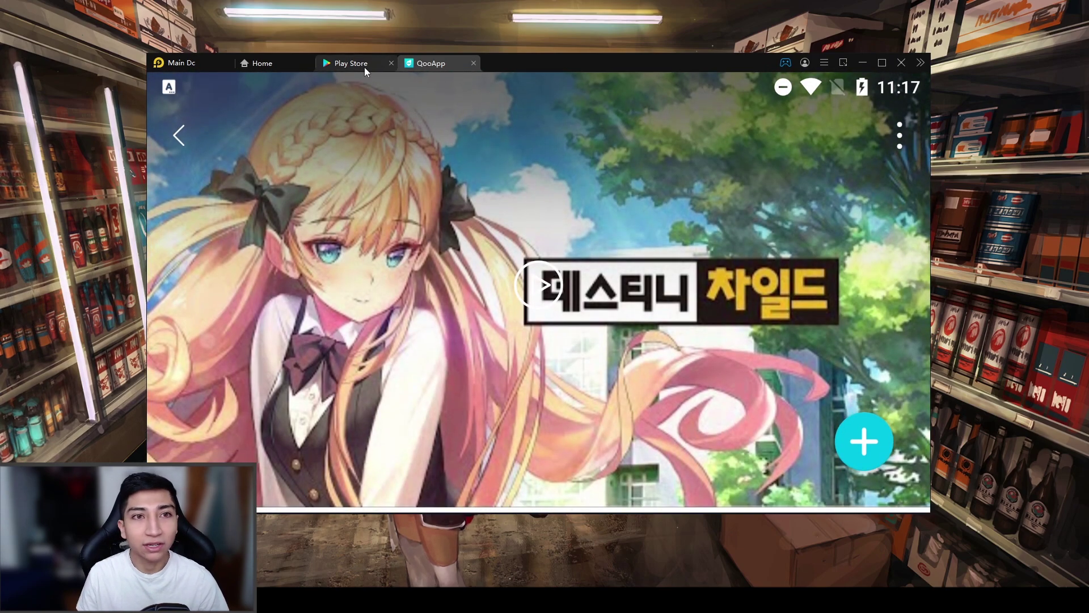
click(281, 61)
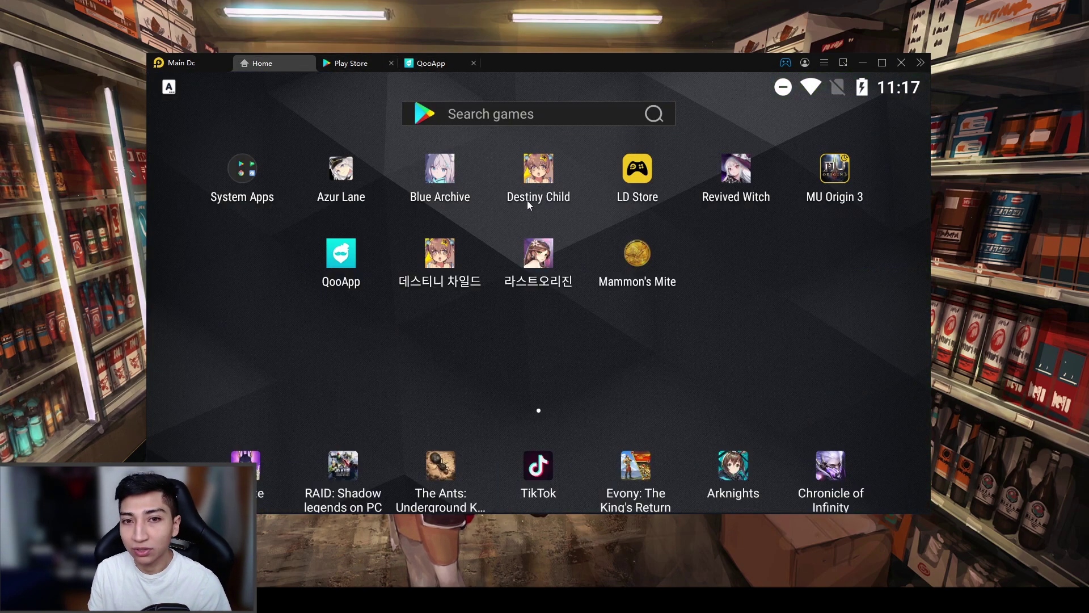
Step: Launch the global Destiny Child and the Korean 데스티니 차일드 in separate tabs from the home screen
click(547, 175)
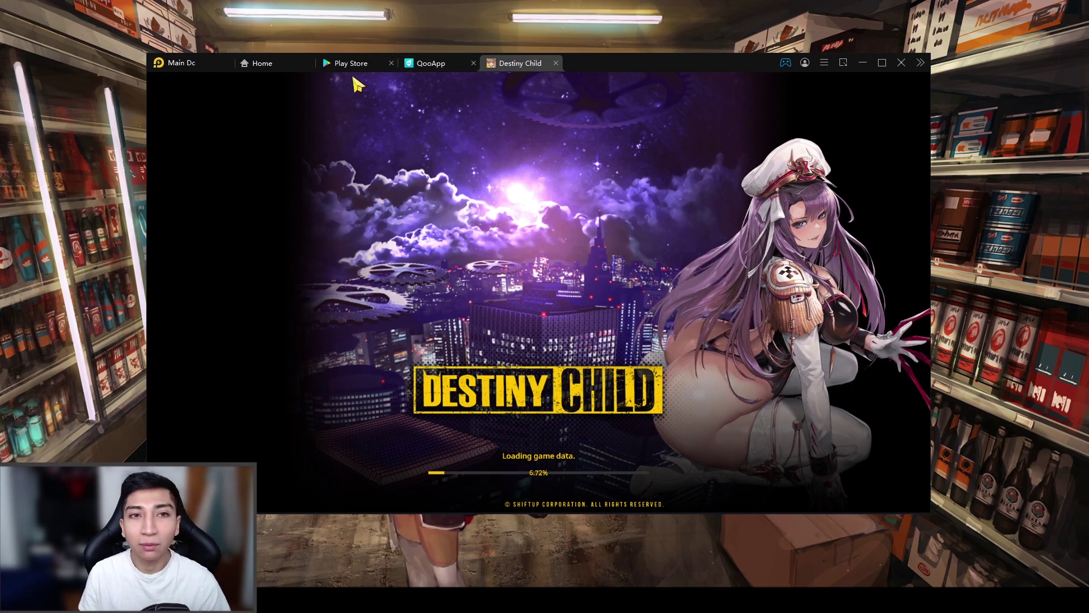
click(301, 68)
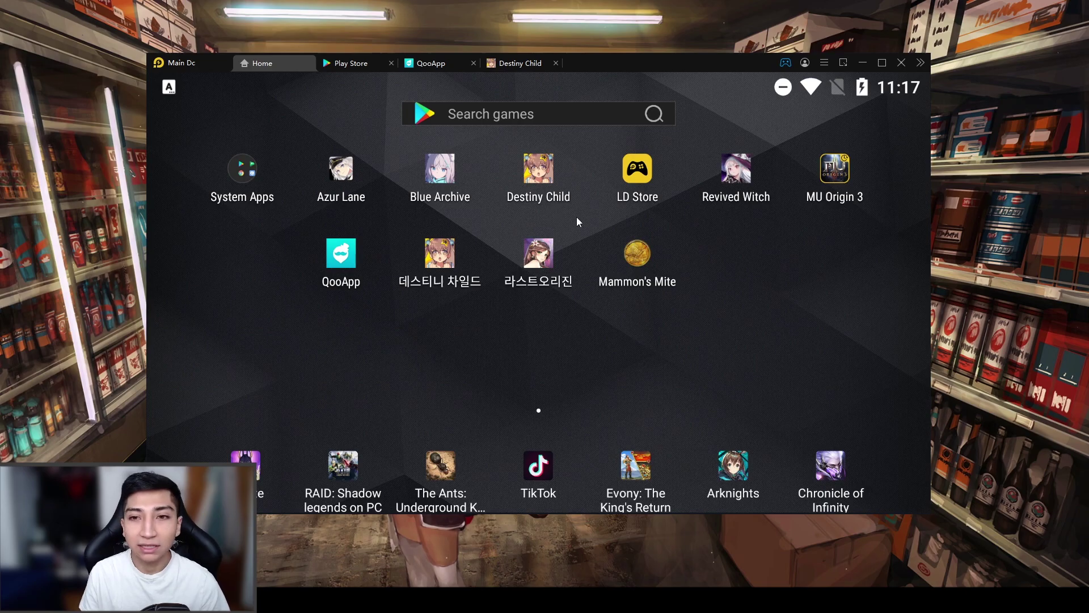
click(434, 252)
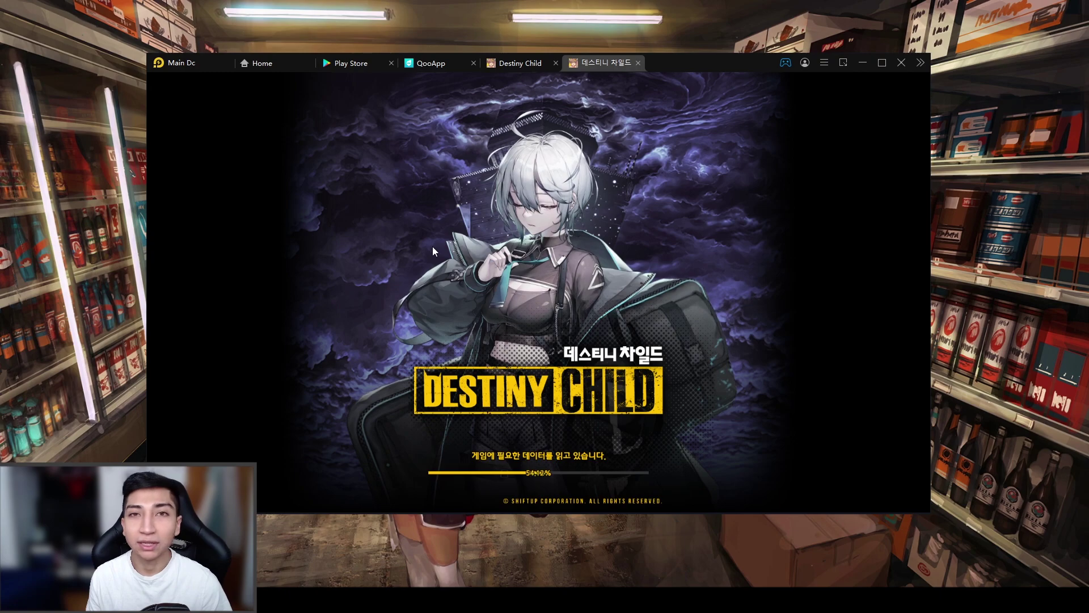
click(253, 65)
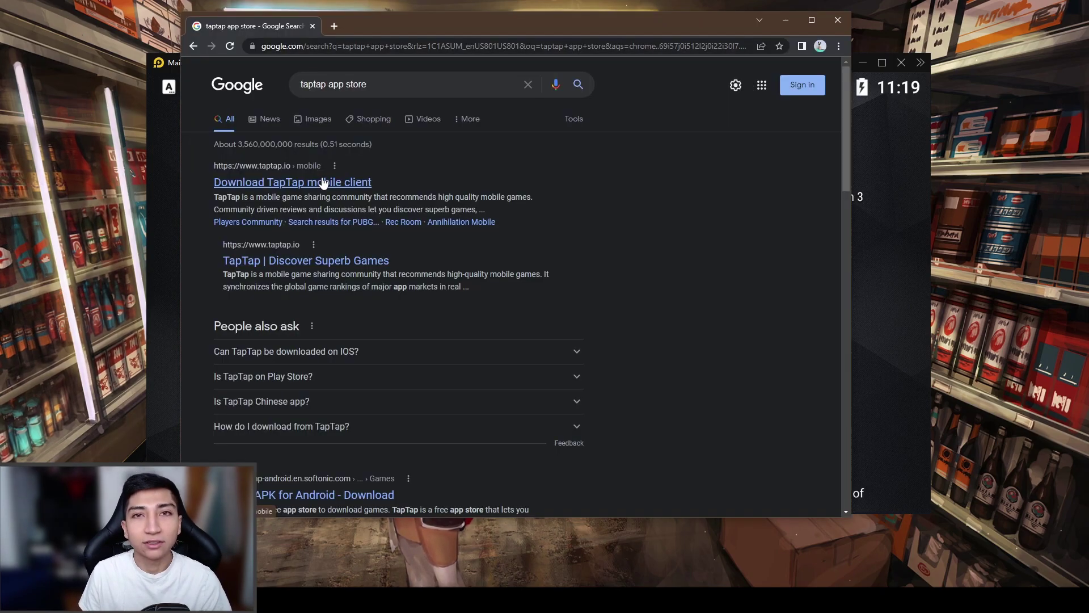
Step: Open taptap.io/mobile from the search results, maximize Chrome, and download the Android client
click(323, 183)
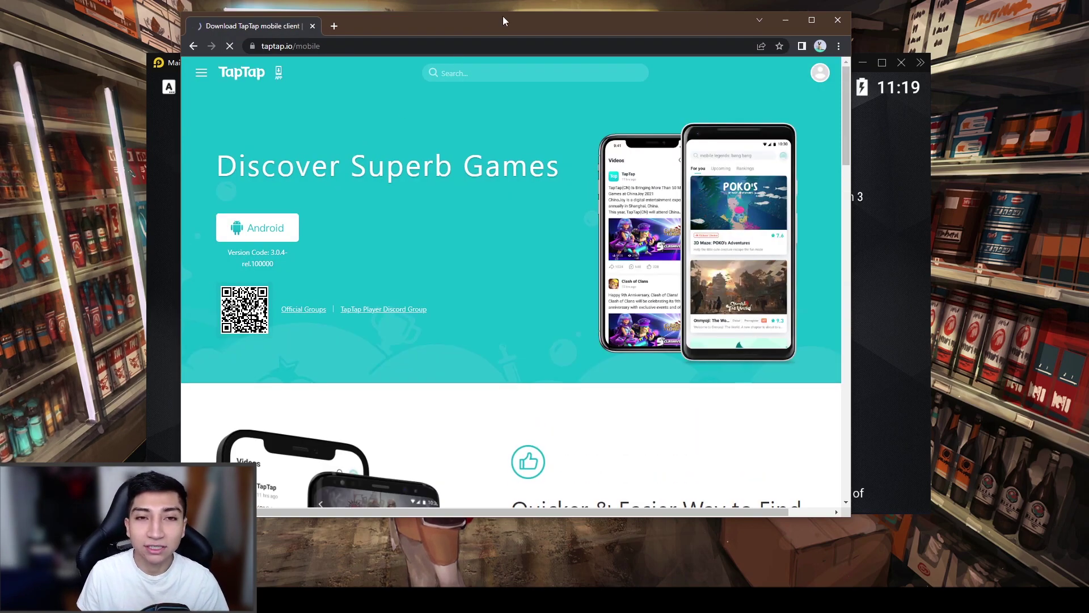
double_click(503, 16)
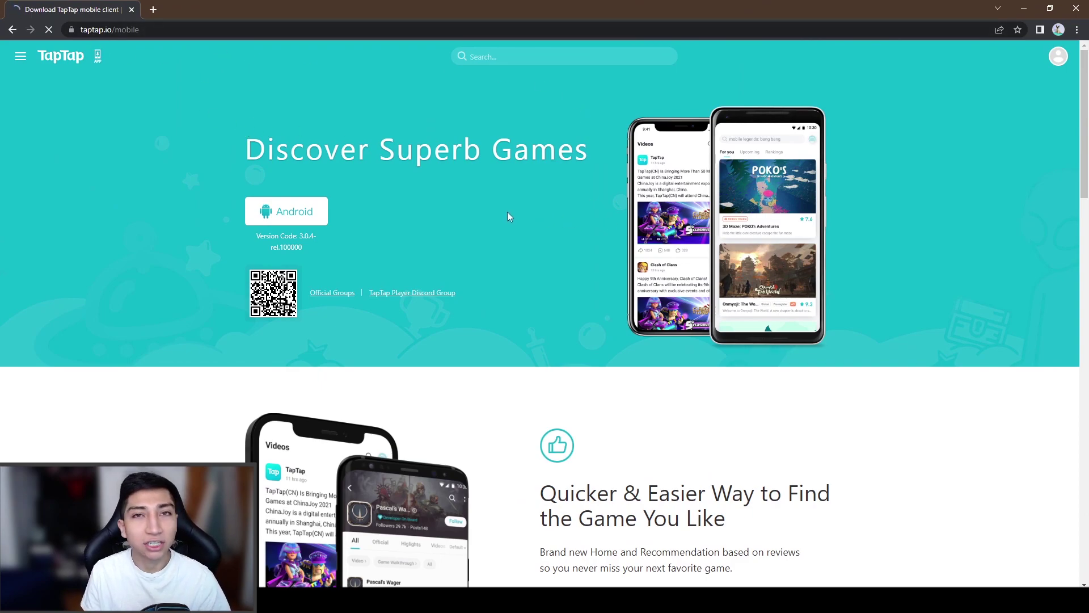
click(292, 226)
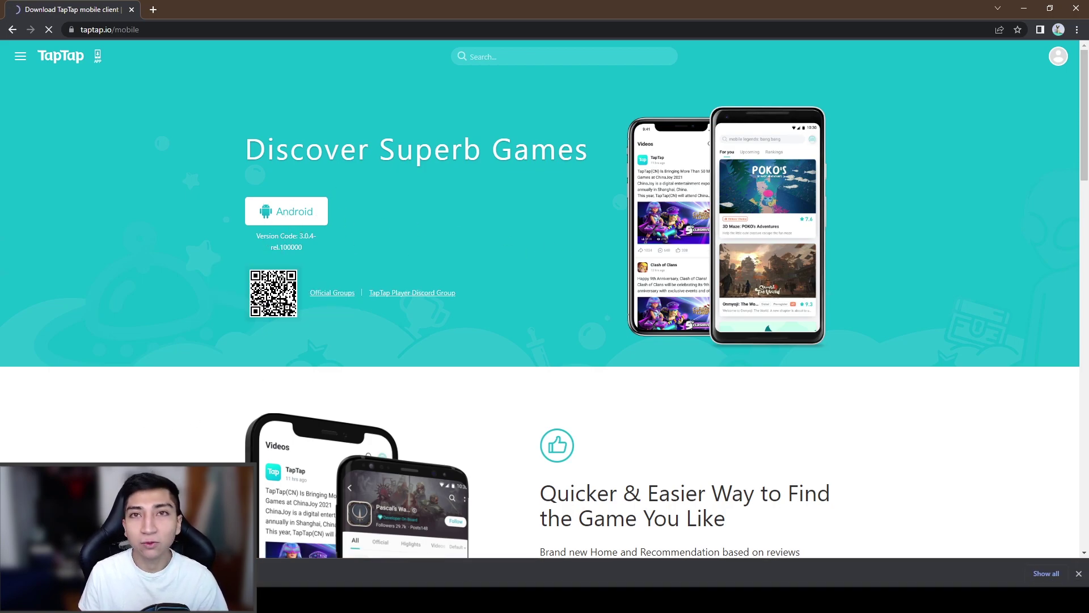
Step: Drag the TapTap 3.0.4 APK from Downloads onto LDPlayer to install it, then launch TapTap
drag(539, 8, 418, 41)
scroll(451, 305, down, 5)
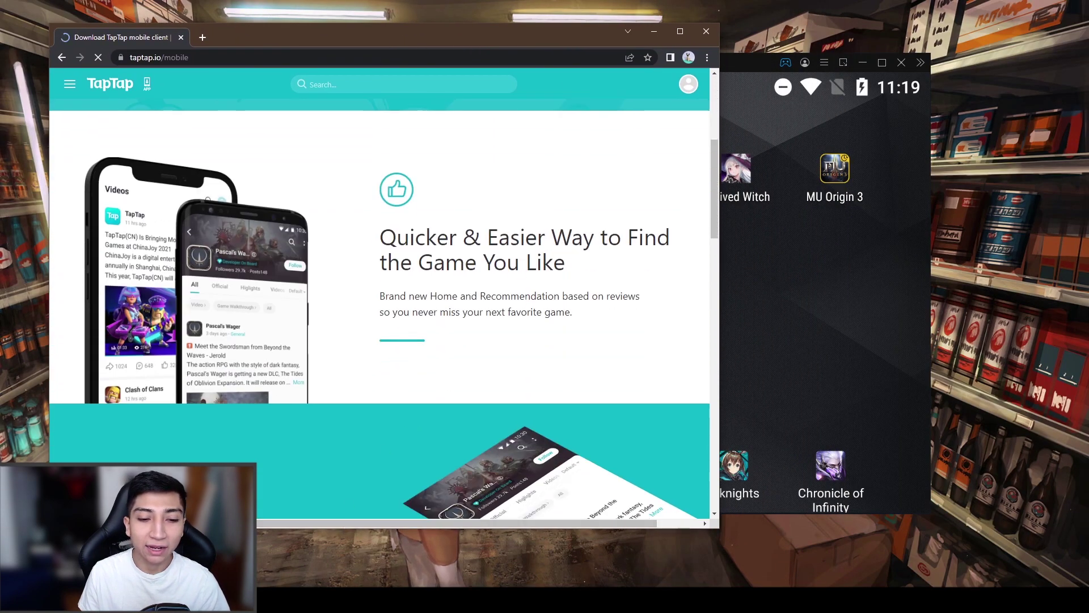
key(super+e)
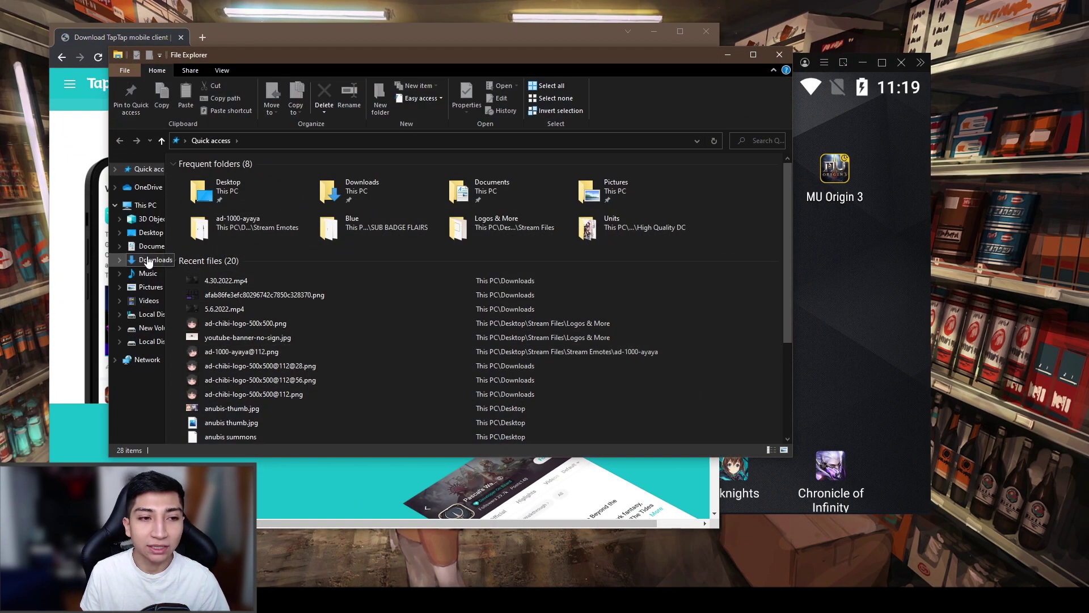
click(149, 261)
drag(226, 227, 877, 338)
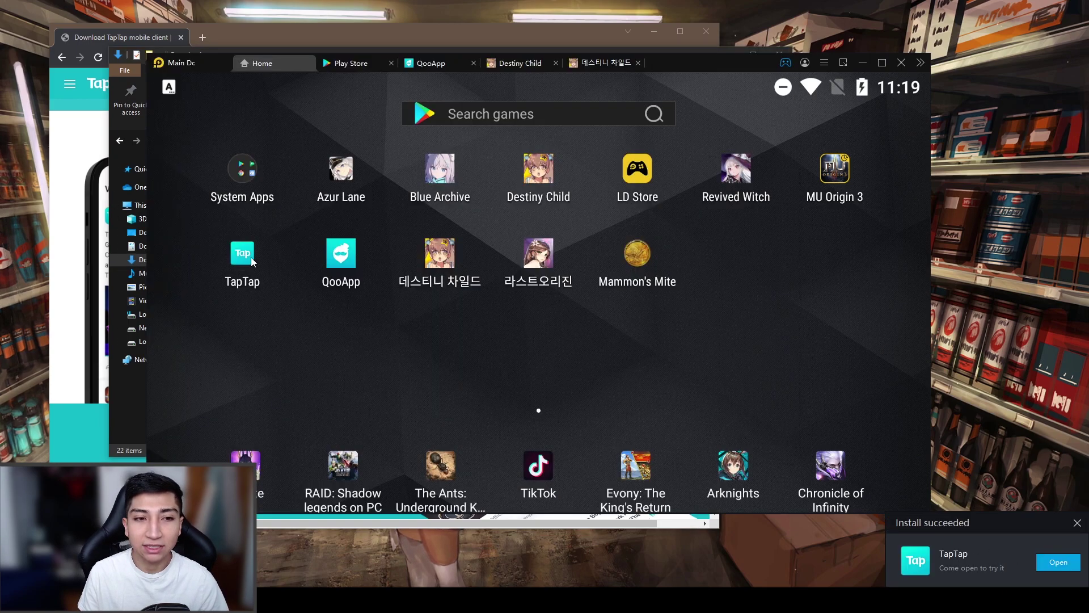
click(253, 261)
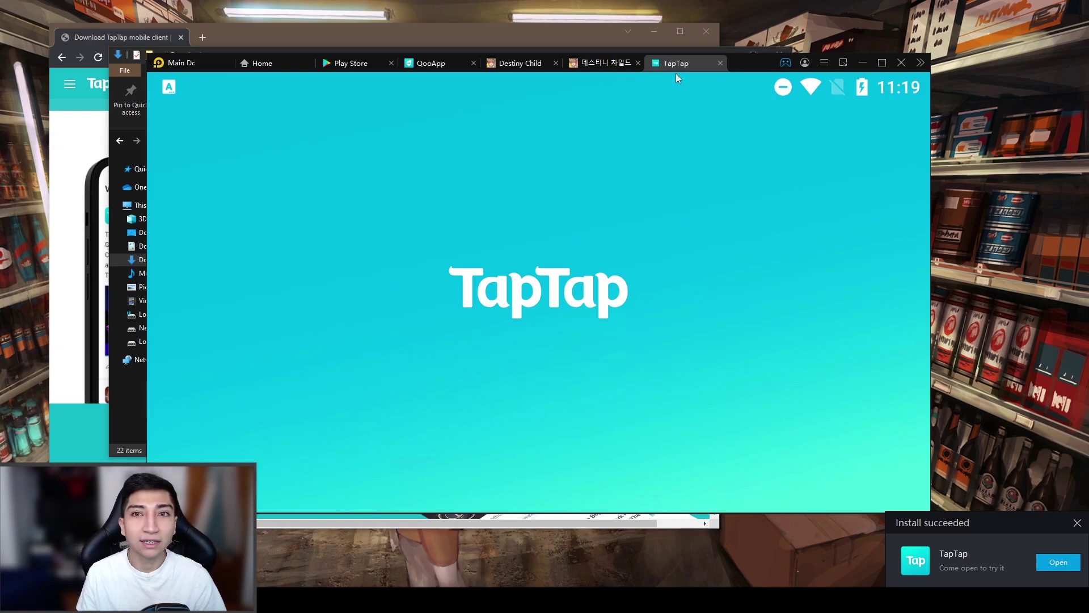